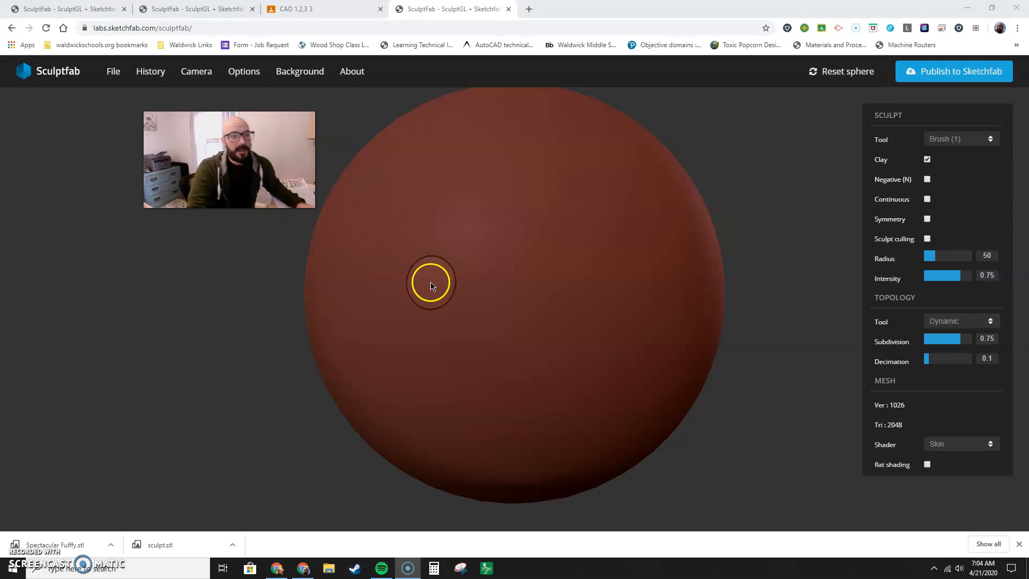
# Choose the Drag tool for sculpting the sphere.
pyautogui.scroll(-2, 450, 425)
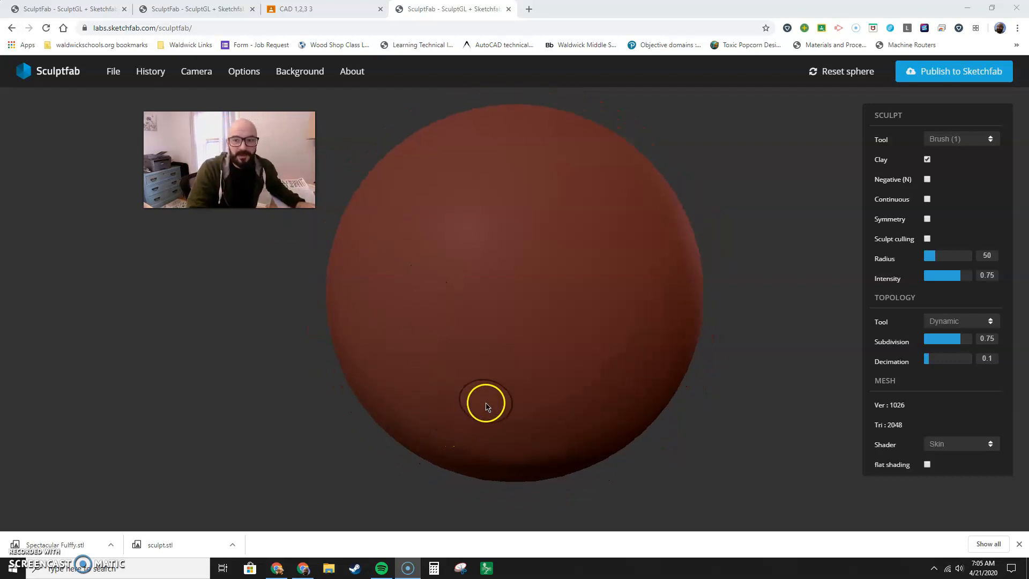
pyautogui.click(936, 145)
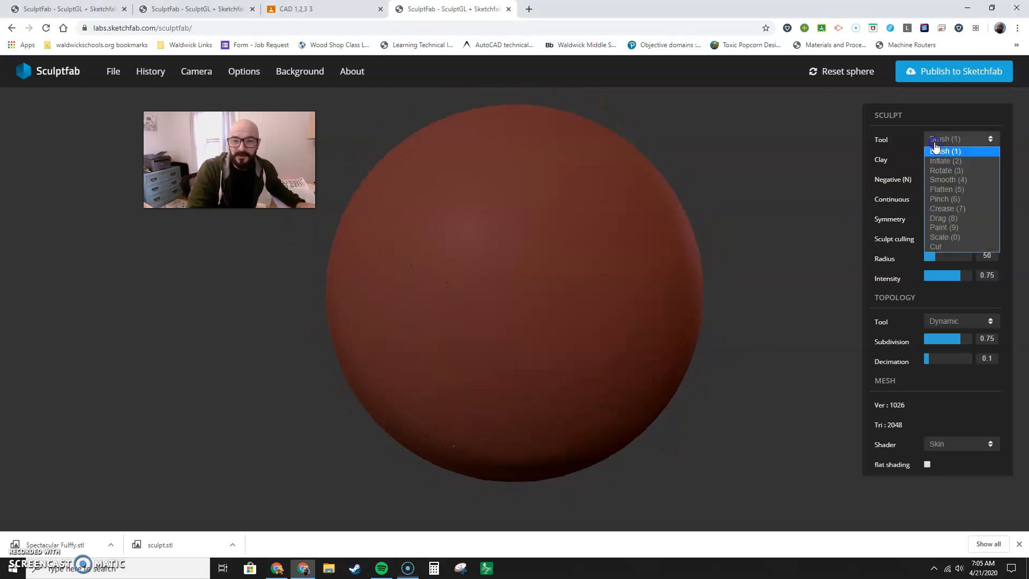
pyautogui.click(939, 219)
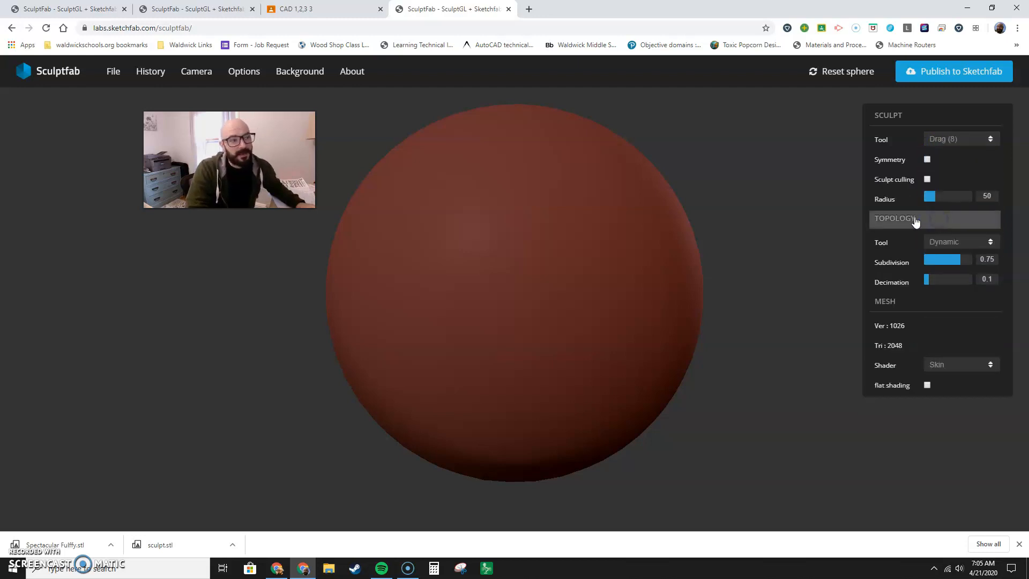
pyautogui.scroll(-5, 535, 188)
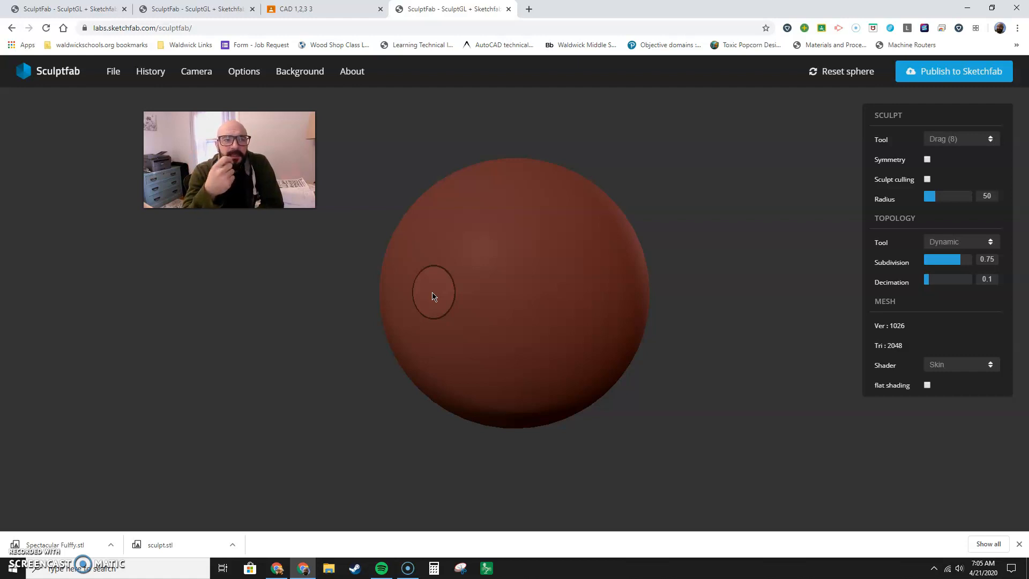
# Switch to the project with the orange sculpture and undo its latest sculpting edits.
pyautogui.click(53, 9)
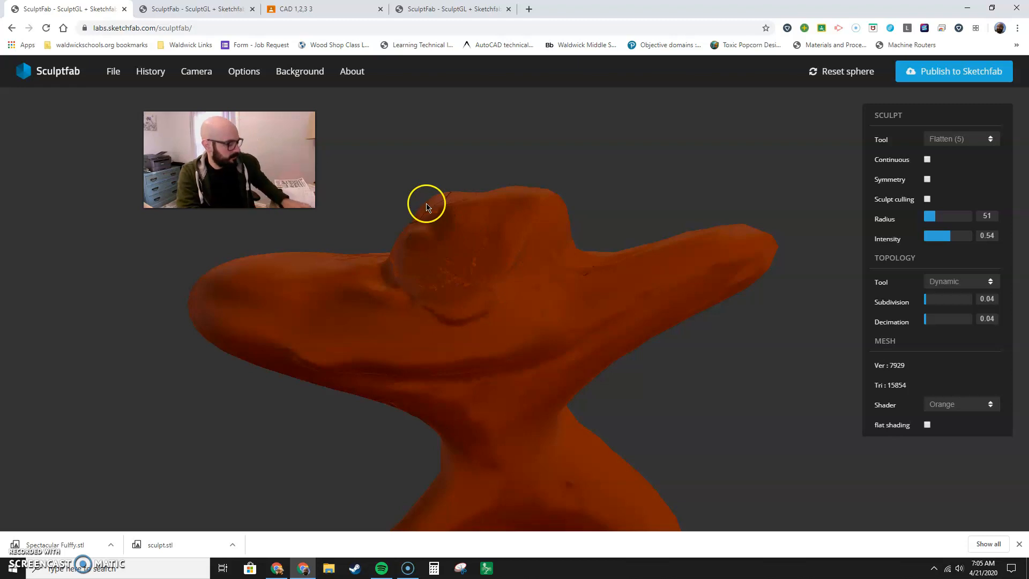
pyautogui.hotkey('ctrl', 'z')
pyautogui.hotkey('ctrl', 'z')
pyautogui.hotkey('ctrl', 'z')
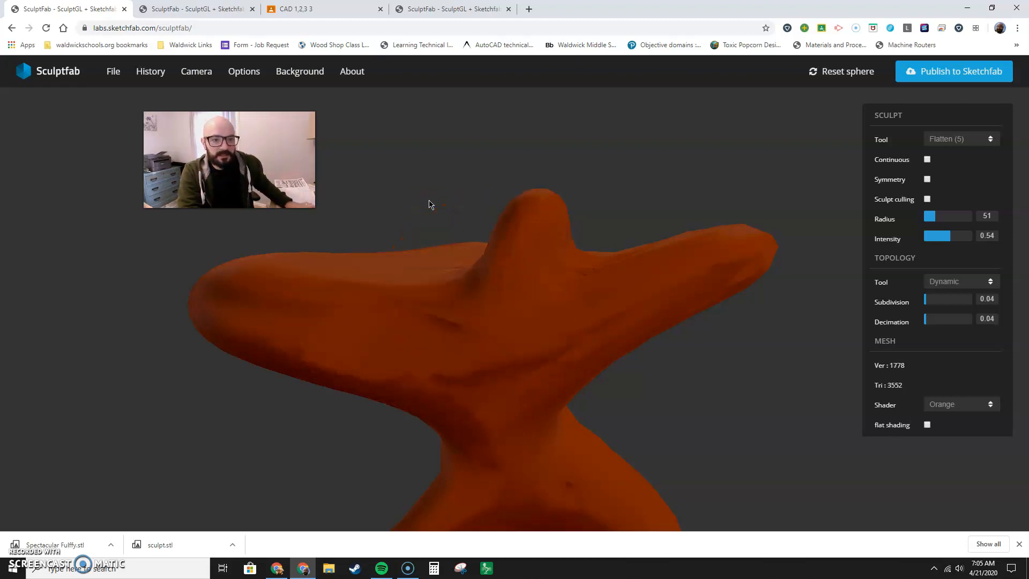
pyautogui.click(448, 202)
pyautogui.scroll(-3, 450, 201)
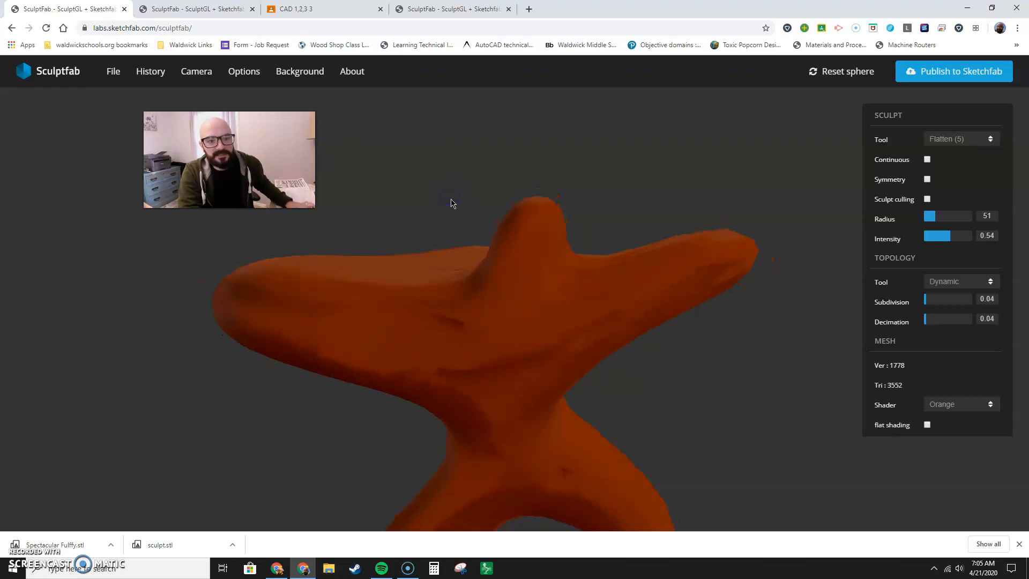
pyautogui.scroll(-2, 451, 203)
pyautogui.moveTo(142, 76)
pyautogui.click(138, 95)
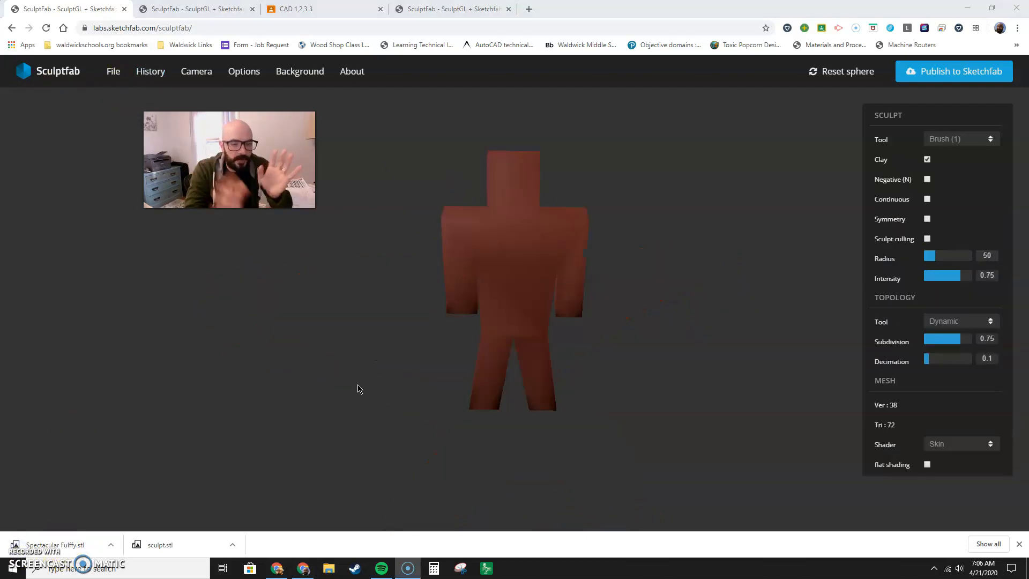
# Set the Brush intensity to 0.1 and build up clay over the blocky figure's head, torso and legs.
pyautogui.moveTo(511, 351)
pyautogui.mouseDown()
pyautogui.moveTo(302, 347)
pyautogui.moveTo(325, 340)
pyautogui.mouseUp()
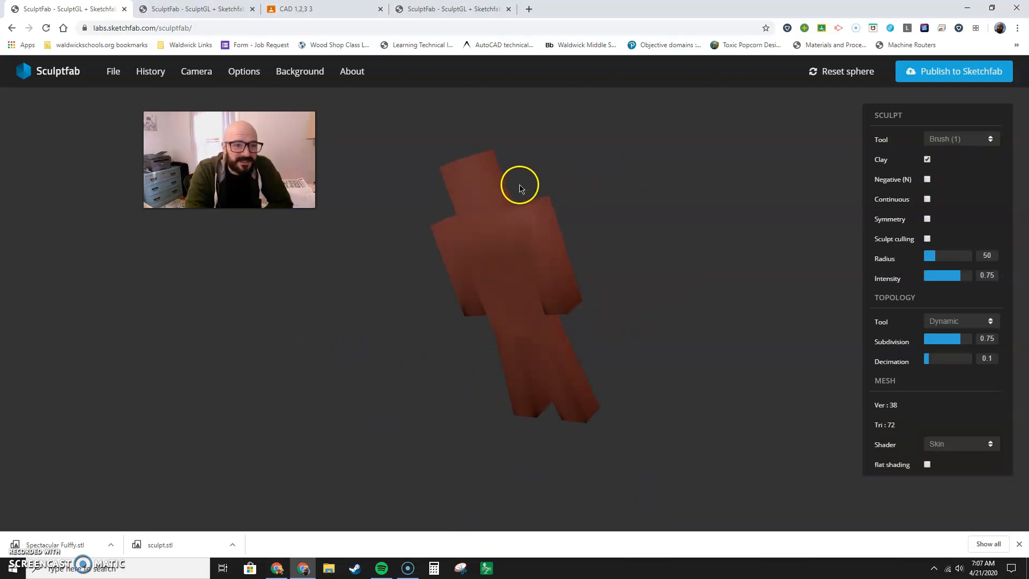
pyautogui.moveTo(937, 273); pyautogui.dragTo(932, 275)
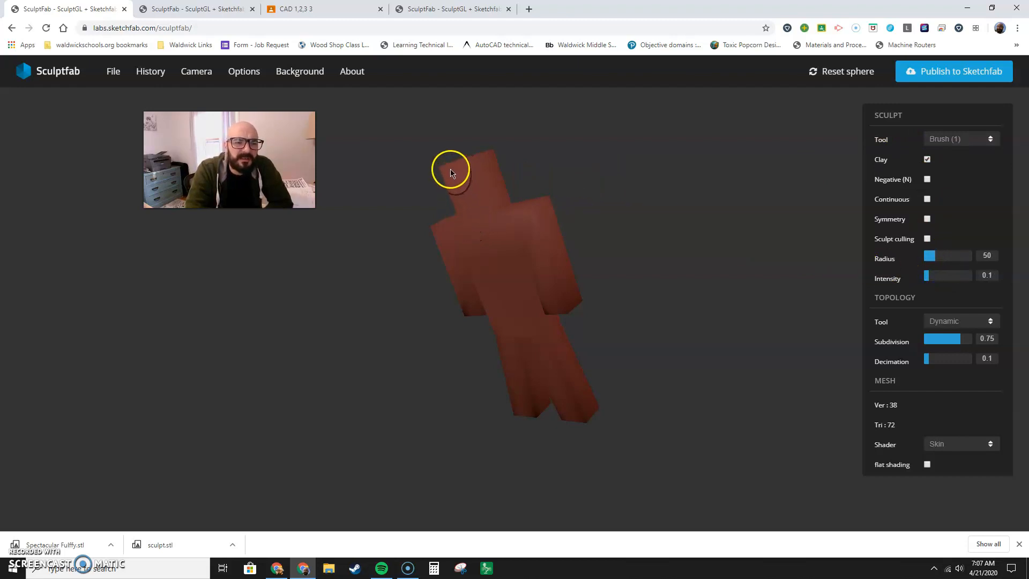
pyautogui.moveTo(450, 168); pyautogui.dragTo(457, 167)
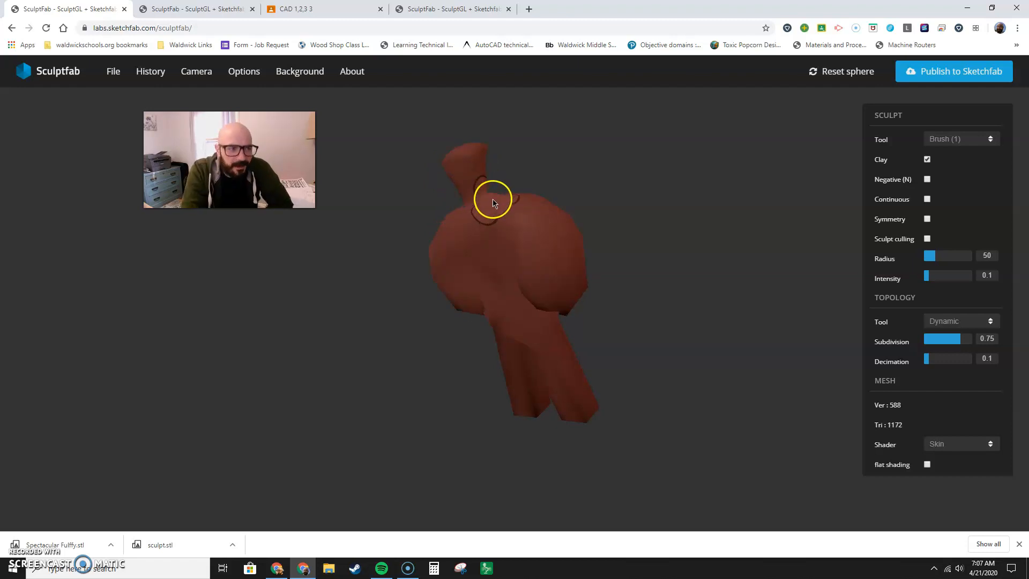
pyautogui.click(523, 252)
pyautogui.click(538, 270)
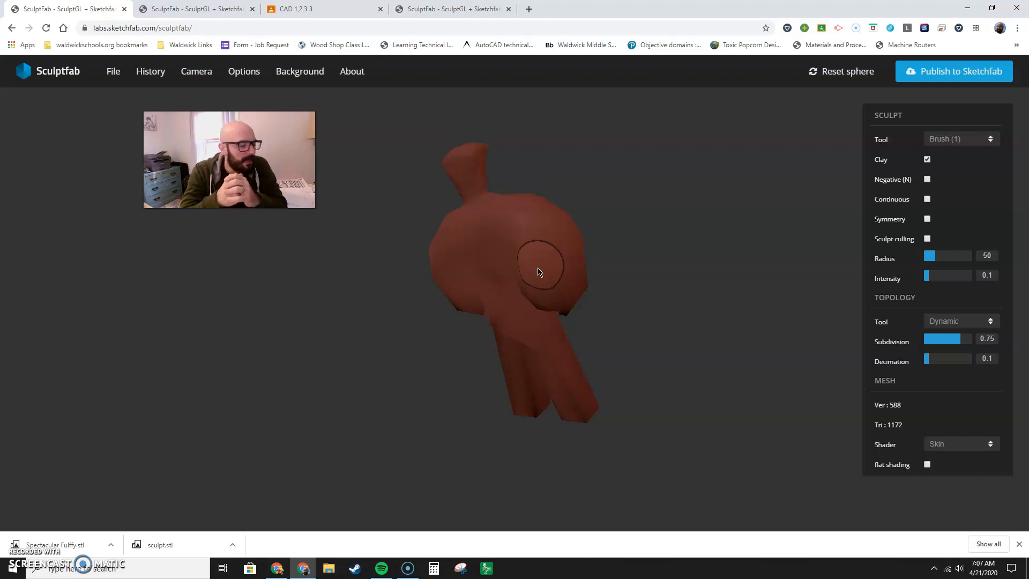
pyautogui.moveTo(476, 294)
pyautogui.mouseDown()
pyautogui.moveTo(533, 413)
pyautogui.moveTo(591, 413)
pyautogui.mouseUp()
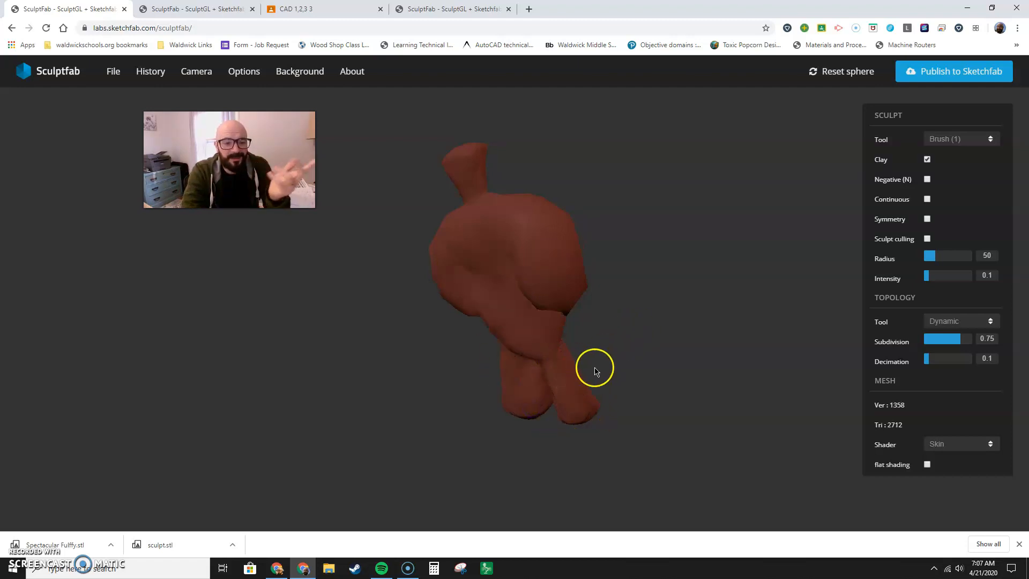
pyautogui.moveTo(490, 384)
pyautogui.mouseDown()
pyautogui.moveTo(599, 338)
pyautogui.moveTo(699, 330)
pyautogui.mouseUp()
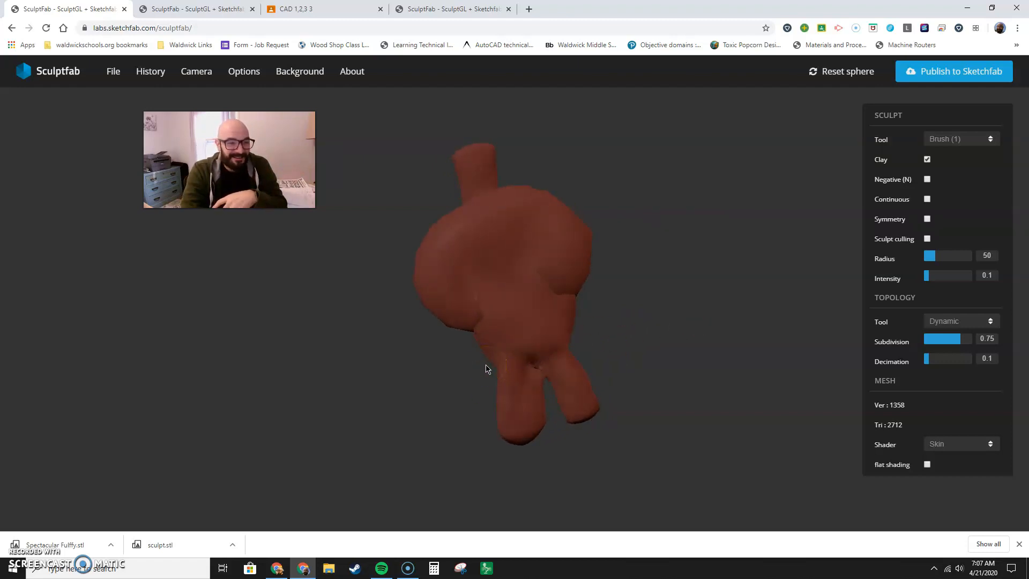
# Return to the sphere project, set the Drag radius to 126 and pull a thick arm out of the sphere's side.
pyautogui.click(418, 11)
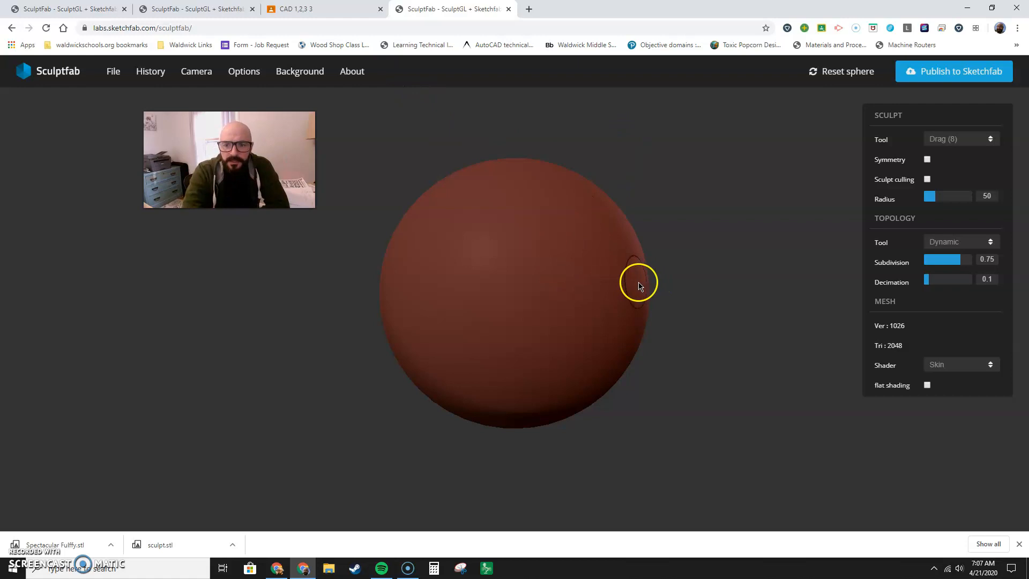
pyautogui.moveTo(638, 272); pyautogui.dragTo(833, 309)
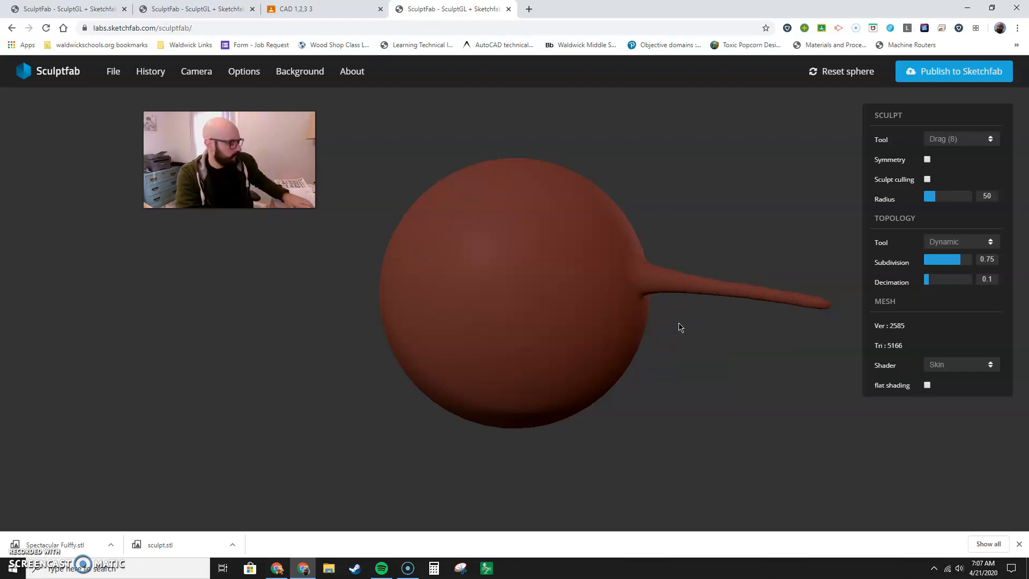
pyautogui.hotkey('ctrl', 'z')
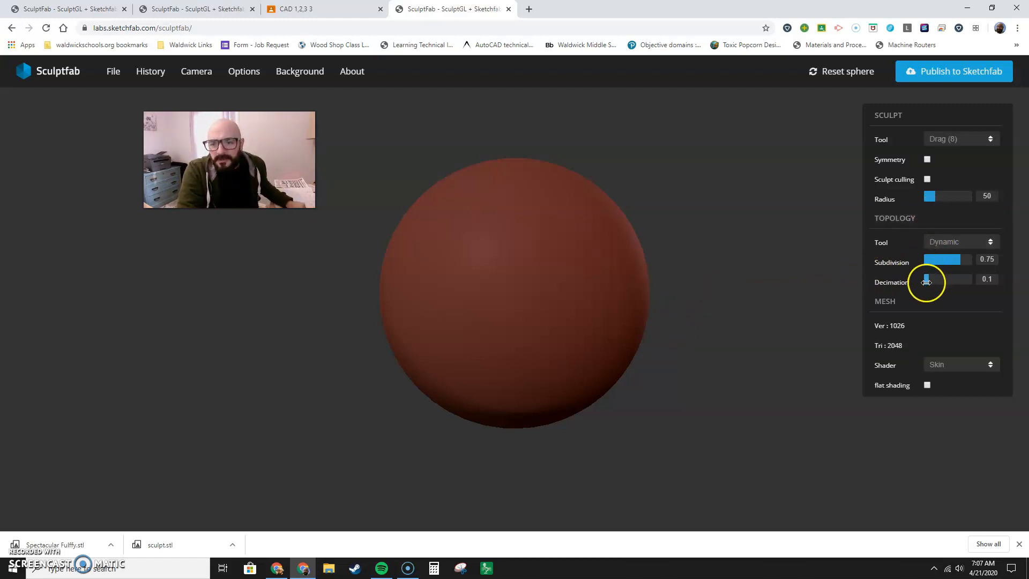
pyautogui.moveTo(934, 199); pyautogui.dragTo(952, 199)
pyautogui.moveTo(624, 281)
pyautogui.mouseDown()
pyautogui.moveTo(643, 273)
pyautogui.moveTo(625, 282)
pyautogui.moveTo(716, 314)
pyautogui.moveTo(736, 335)
pyautogui.mouseUp()
pyautogui.moveTo(624, 380); pyautogui.dragTo(675, 347)
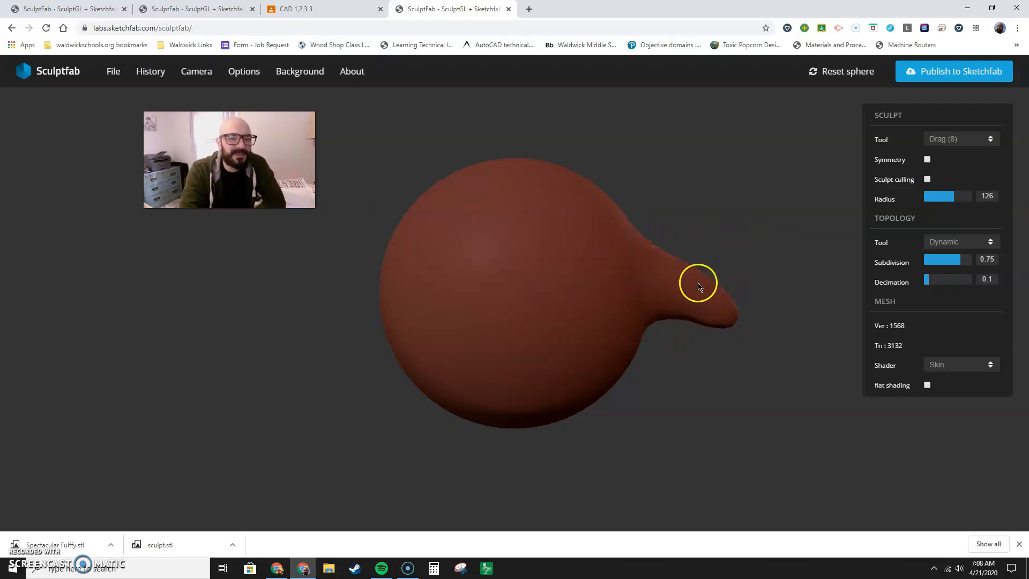
# Add clay to the thick arm using the Brush tool with a radius of 53.
pyautogui.click(952, 140)
pyautogui.click(952, 151)
pyautogui.click(932, 256)
pyautogui.moveTo(769, 297)
pyautogui.mouseDown()
pyautogui.moveTo(652, 294)
pyautogui.moveTo(746, 314)
pyautogui.moveTo(742, 293)
pyautogui.moveTo(708, 266)
pyautogui.moveTo(705, 301)
pyautogui.mouseUp()
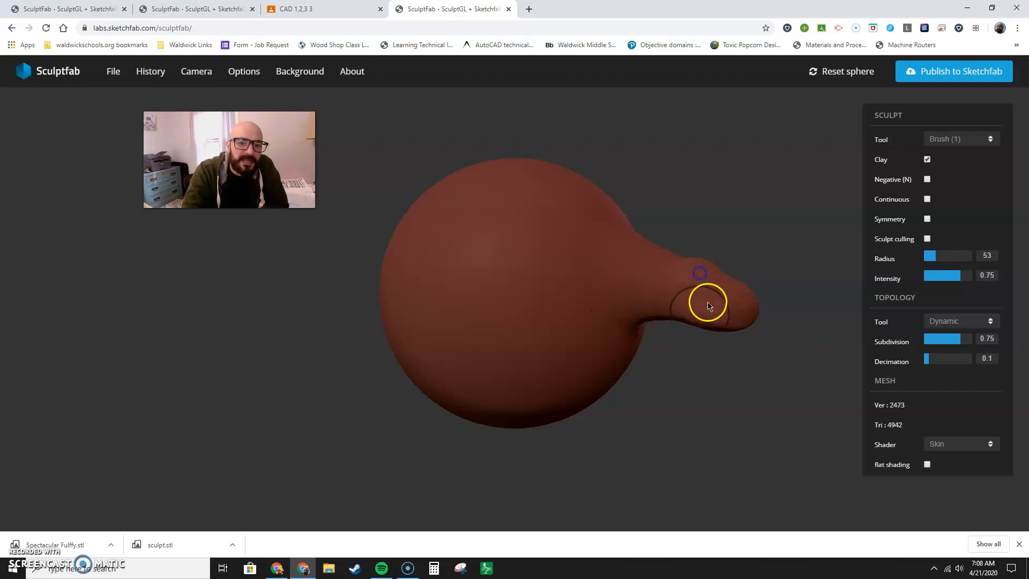
# With the Drag tool, pull two thin legs from the sphere's underside and a thin arm from the side opposite the thick arm.
pyautogui.click(959, 139)
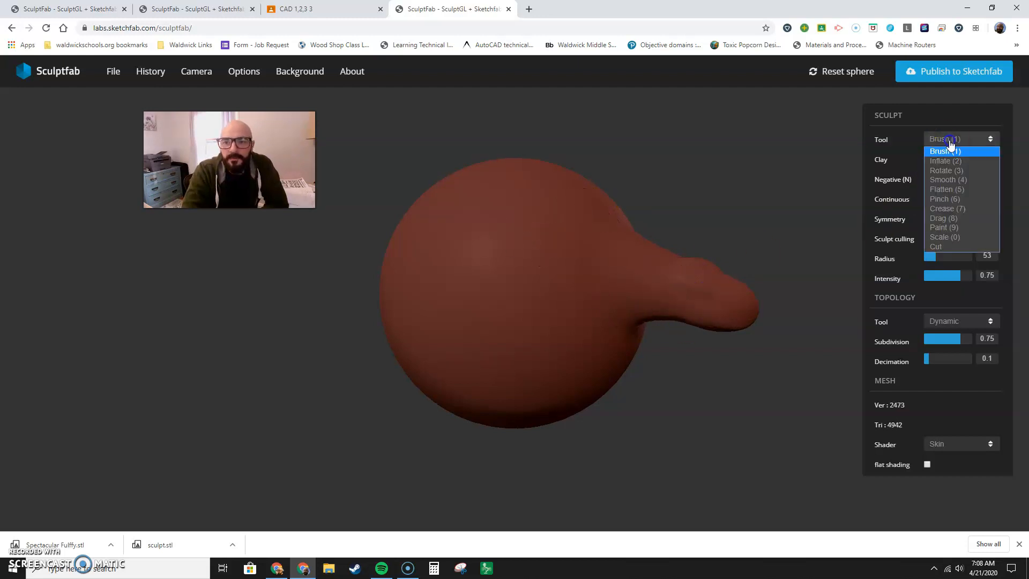
pyautogui.click(941, 208)
pyautogui.moveTo(552, 266); pyautogui.dragTo(646, 255, button='right')
pyautogui.moveTo(587, 323); pyautogui.dragTo(598, 194, button='right')
pyautogui.moveTo(561, 367); pyautogui.dragTo(631, 526)
pyautogui.moveTo(669, 410); pyautogui.dragTo(666, 415, button='right')
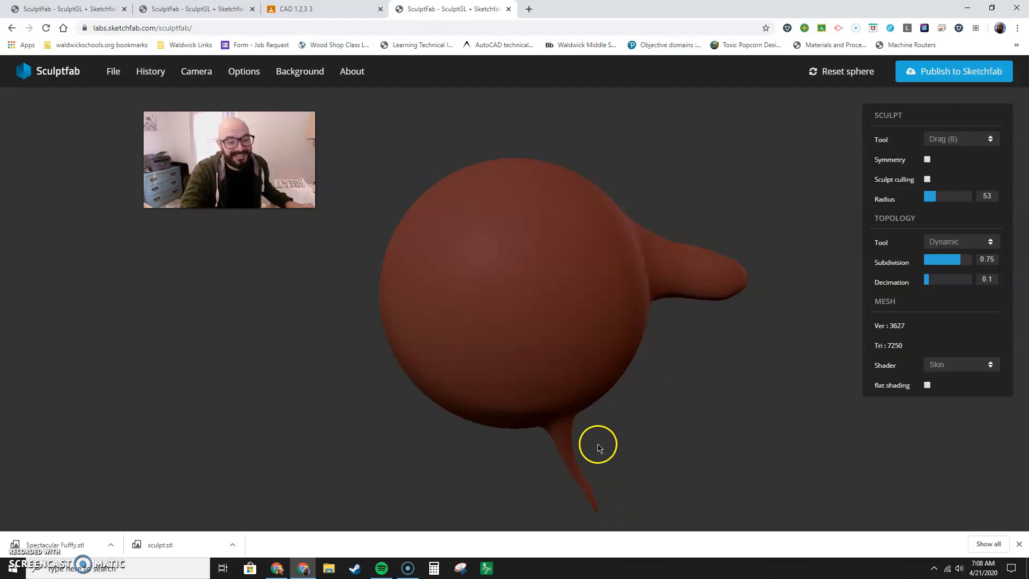
pyautogui.moveTo(455, 404)
pyautogui.mouseDown()
pyautogui.moveTo(405, 458)
pyautogui.moveTo(393, 502)
pyautogui.mouseUp()
pyautogui.moveTo(401, 296)
pyautogui.mouseDown()
pyautogui.moveTo(305, 307)
pyautogui.moveTo(286, 283)
pyautogui.mouseUp()
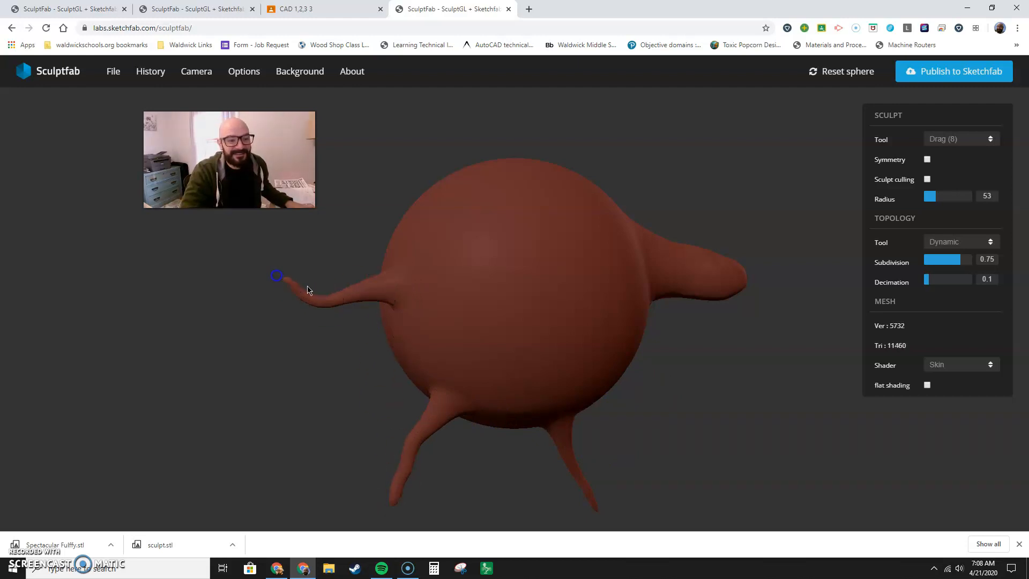
# Pull a pointed nose out of the sphere's front and shape two round eyes above it.
pyautogui.moveTo(540, 247); pyautogui.dragTo(612, 317)
pyautogui.moveTo(480, 249)
pyautogui.mouseDown()
pyautogui.moveTo(482, 236)
pyautogui.moveTo(508, 248)
pyautogui.moveTo(489, 237)
pyautogui.mouseUp()
pyautogui.moveTo(620, 246); pyautogui.dragTo(601, 246)
# With the Paint tool, try the colour #4242a8 and set it back to #a84242.
pyautogui.click(967, 140)
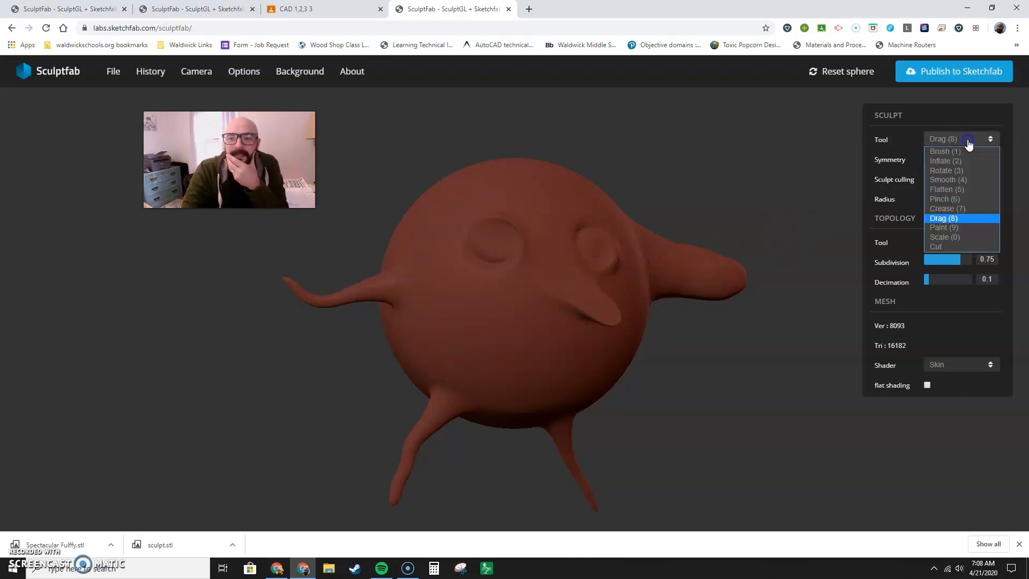
pyautogui.click(956, 229)
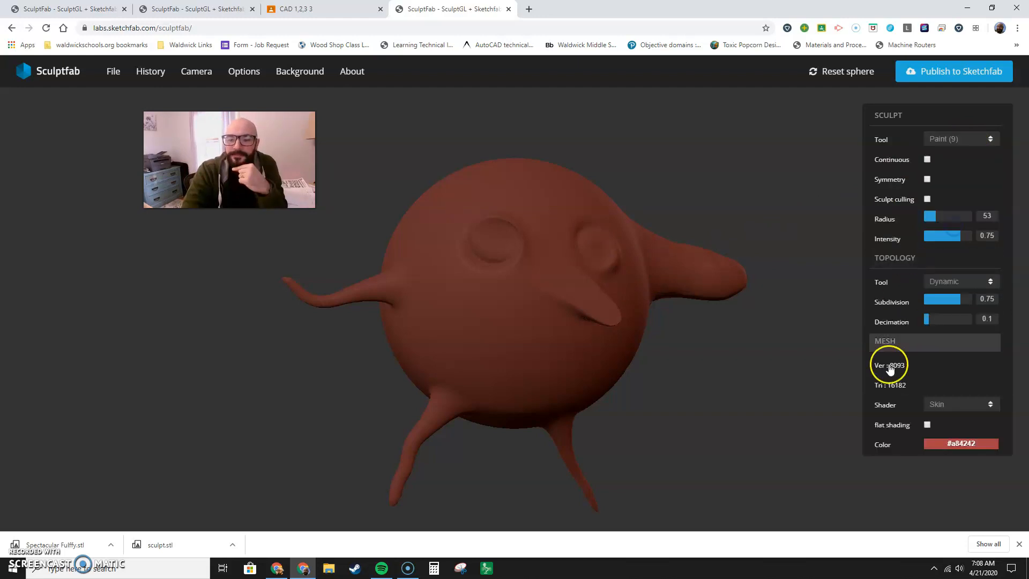
pyautogui.click(937, 443)
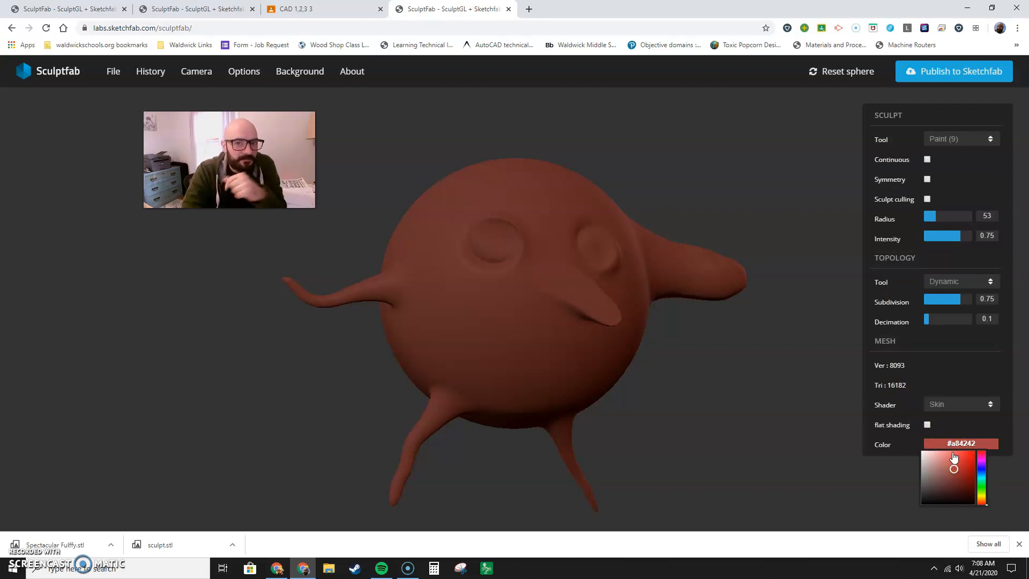
pyautogui.click(945, 444)
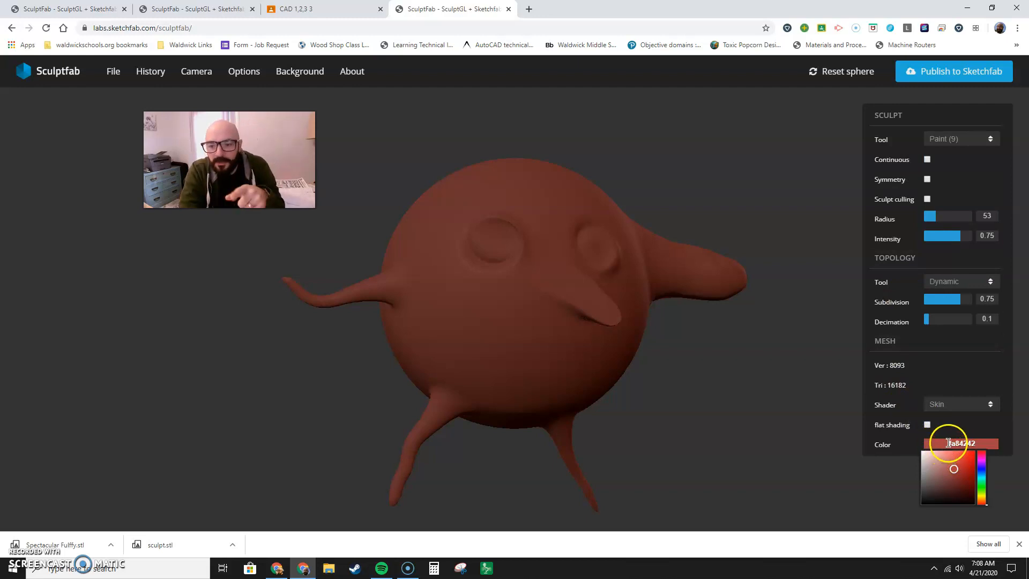
pyautogui.moveTo(945, 444); pyautogui.dragTo(985, 445)
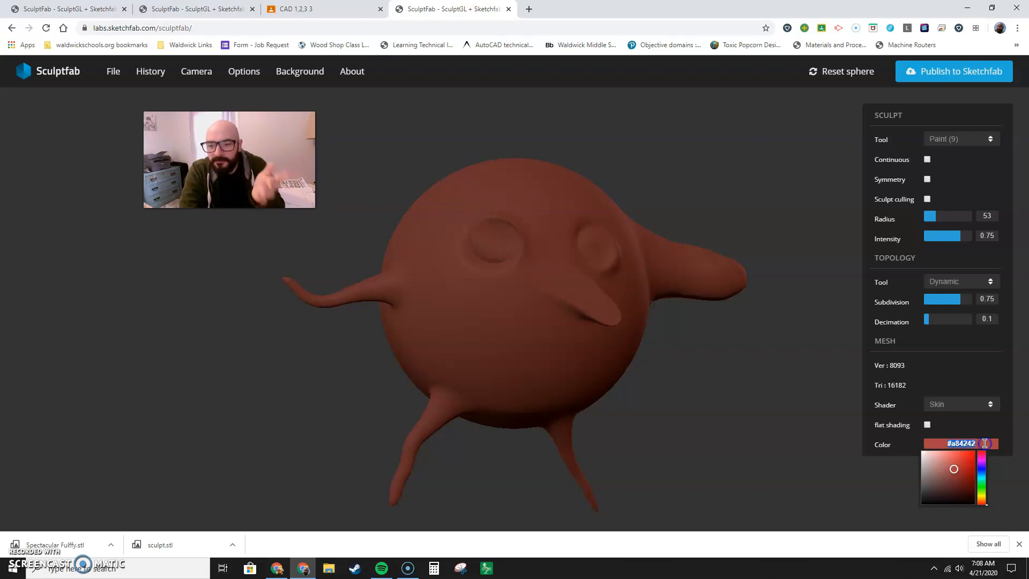
pyautogui.write('#4242a8')
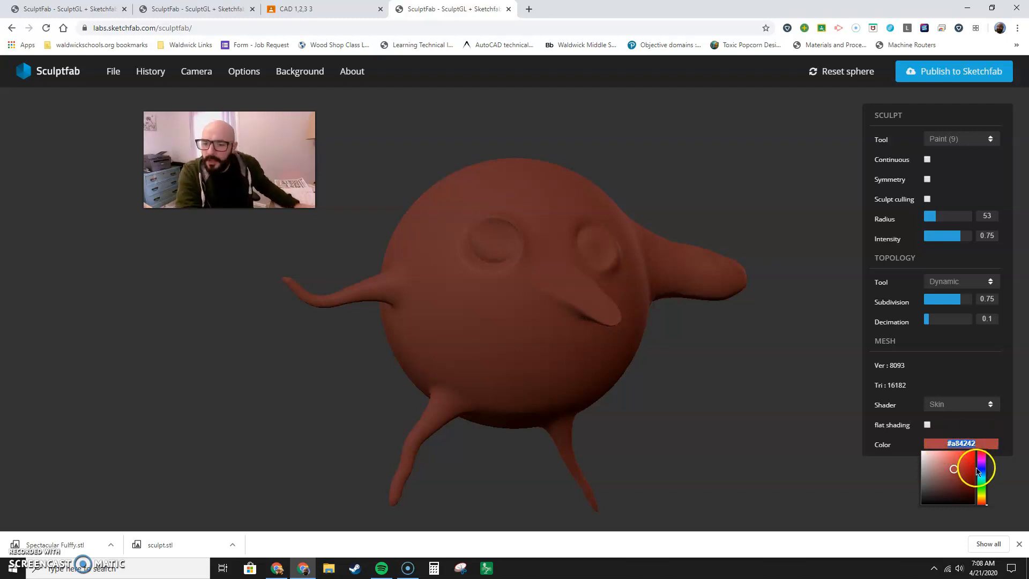
pyautogui.click(902, 441)
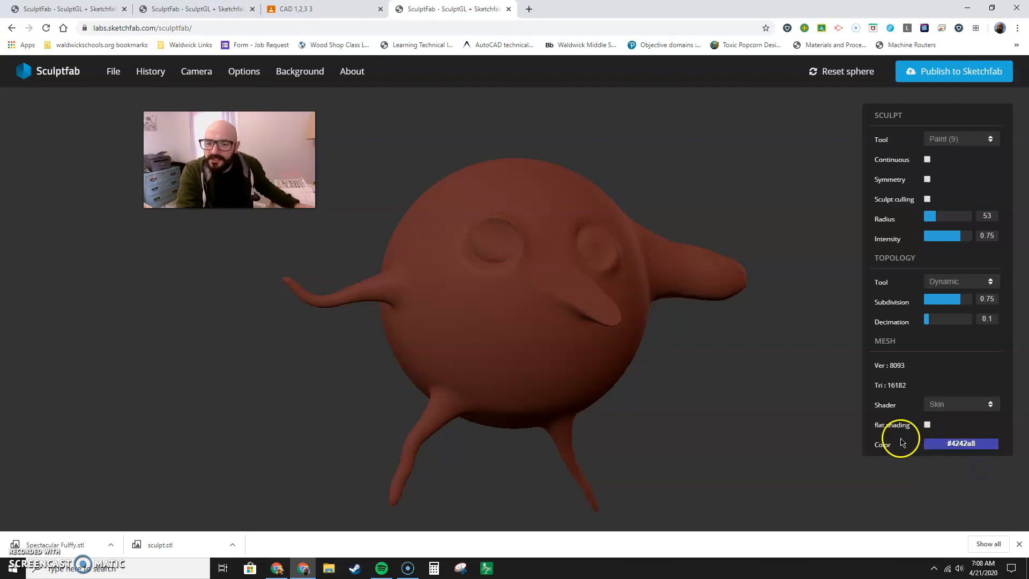
pyautogui.click(959, 444)
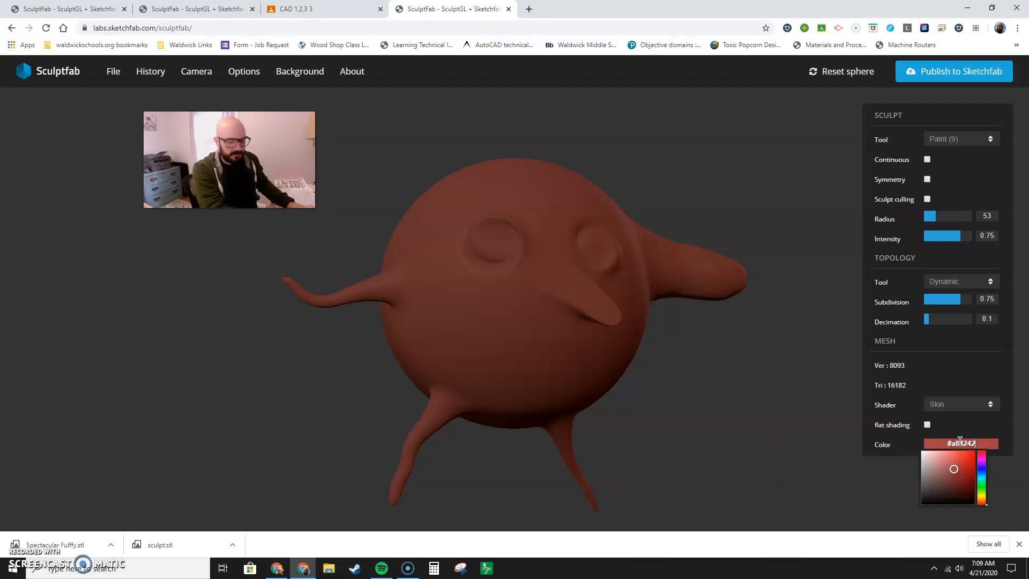
pyautogui.click(950, 440)
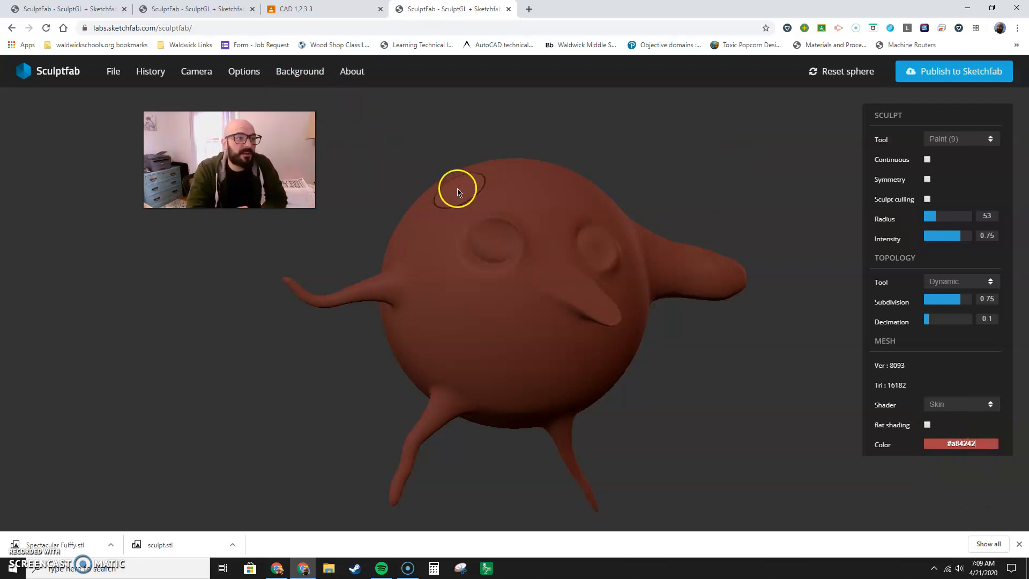
# Switch to the project with the painted green creature and examine the model from another angle.
pyautogui.click(199, 9)
pyautogui.click(356, 279)
pyautogui.moveTo(363, 281); pyautogui.dragTo(448, 210)
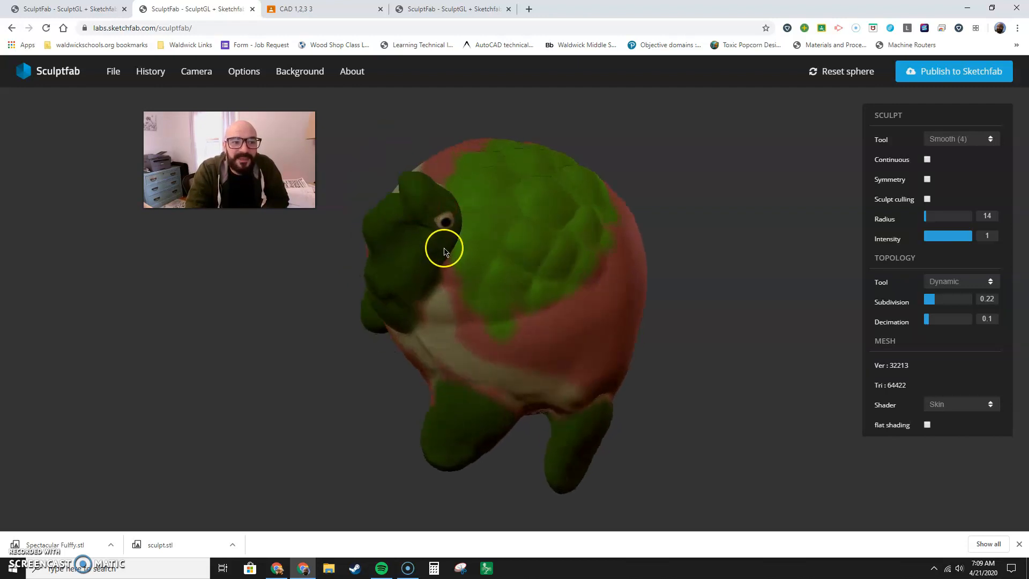
pyautogui.scroll(-3, 446, 241)
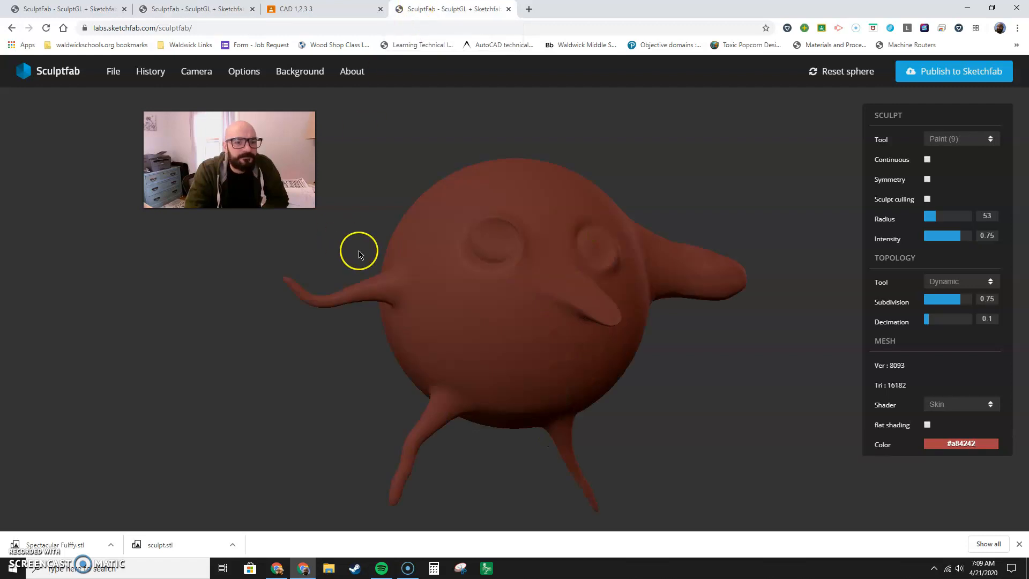
# In the sphere character project, twist the surface at the base of the nose with the Rotate tool.
pyautogui.click(956, 141)
pyautogui.moveTo(955, 148)
pyautogui.mouseDown()
pyautogui.moveTo(948, 240)
pyautogui.moveTo(949, 188)
pyautogui.moveTo(946, 225)
pyautogui.mouseUp()
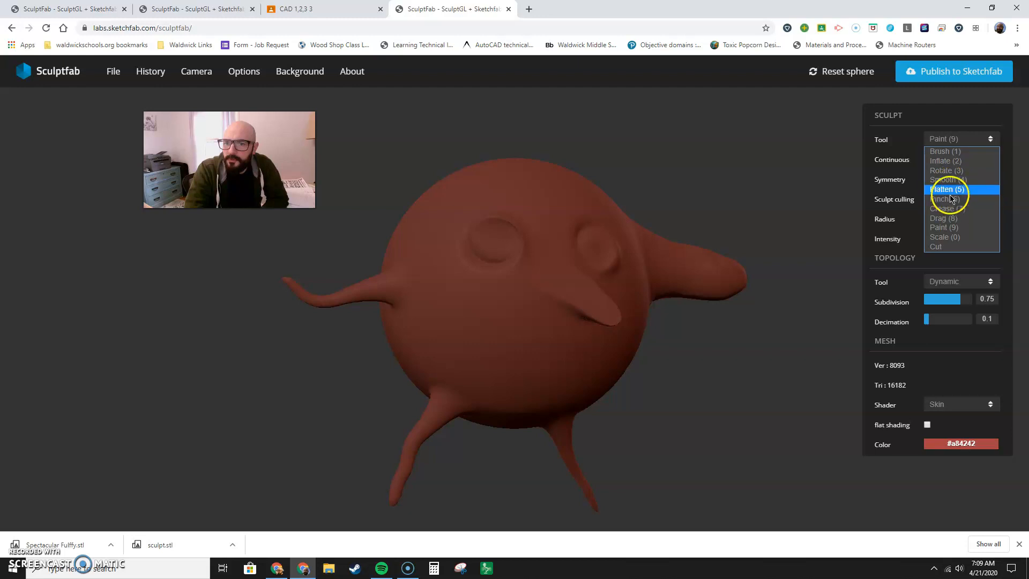
pyautogui.click(946, 171)
pyautogui.moveTo(551, 299)
pyautogui.mouseDown()
pyautogui.moveTo(549, 266)
pyautogui.moveTo(620, 307)
pyautogui.moveTo(569, 343)
pyautogui.moveTo(574, 333)
pyautogui.moveTo(519, 304)
pyautogui.moveTo(563, 333)
pyautogui.moveTo(564, 344)
pyautogui.moveTo(500, 317)
pyautogui.moveTo(535, 299)
pyautogui.moveTo(615, 340)
pyautogui.mouseUp()
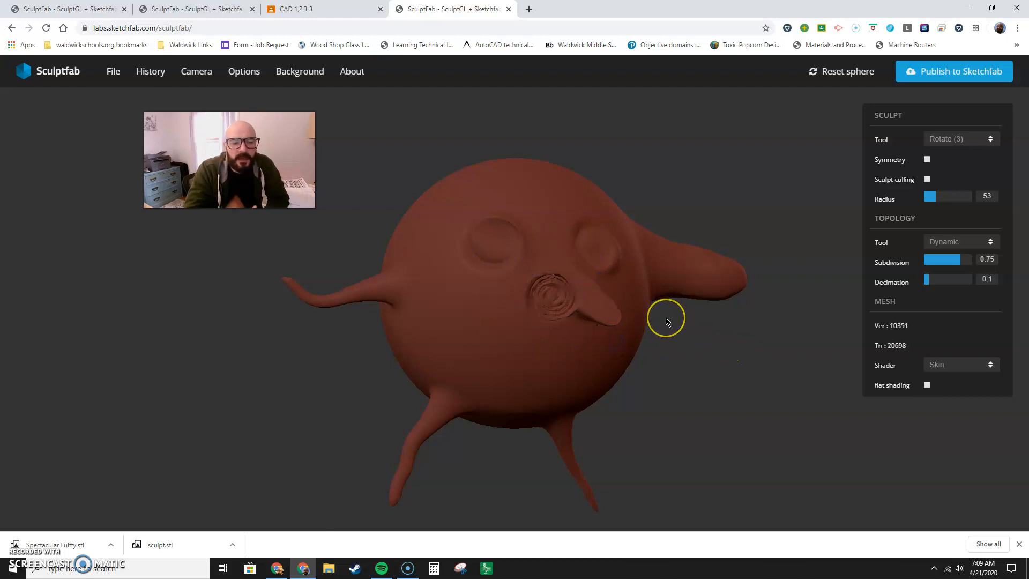